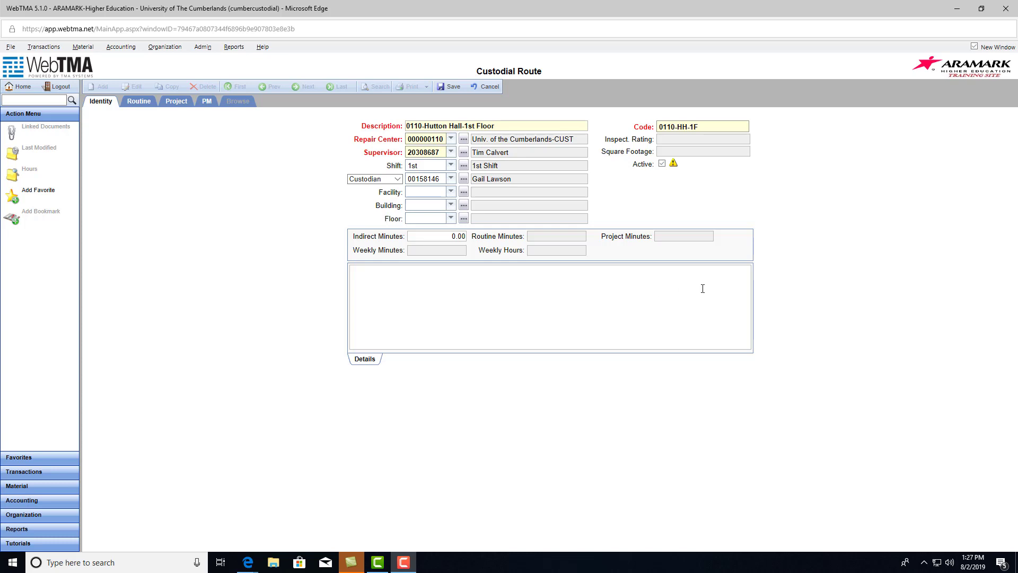
# Open a second Custodial Route window, enlarge it and browse the list of existing routes.
pyautogui.click(40, 50)
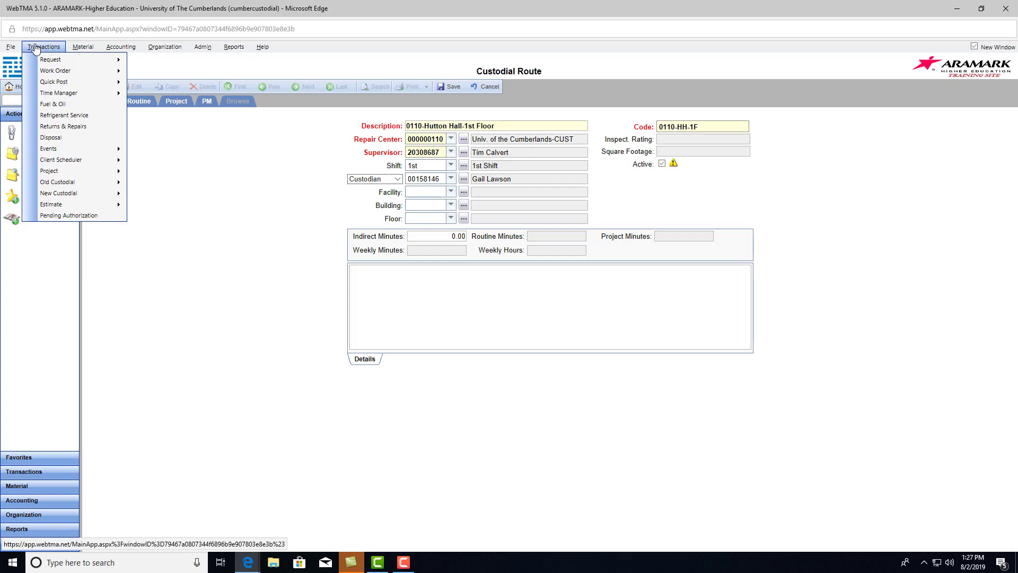
pyautogui.moveTo(65, 194)
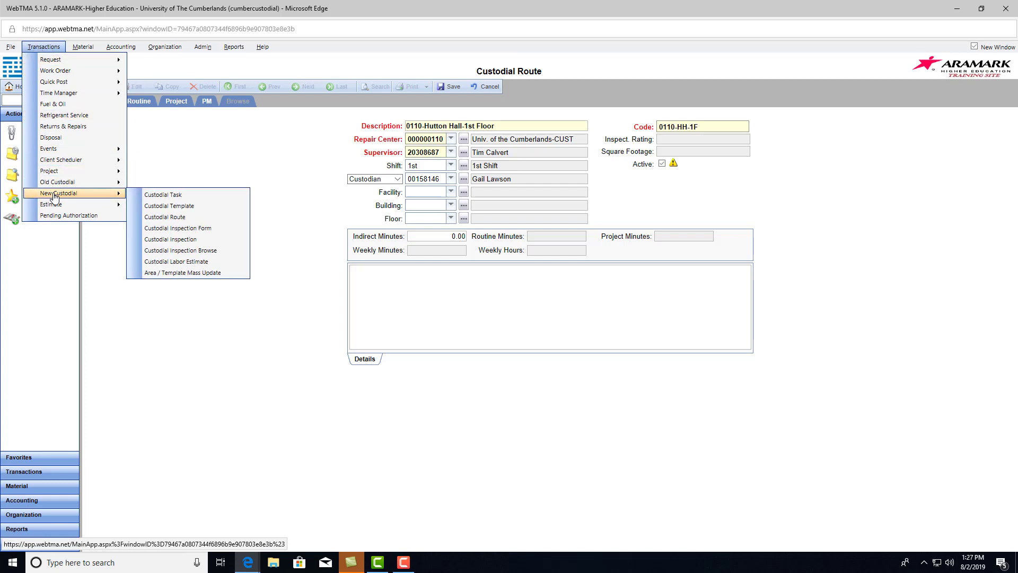
pyautogui.click(179, 217)
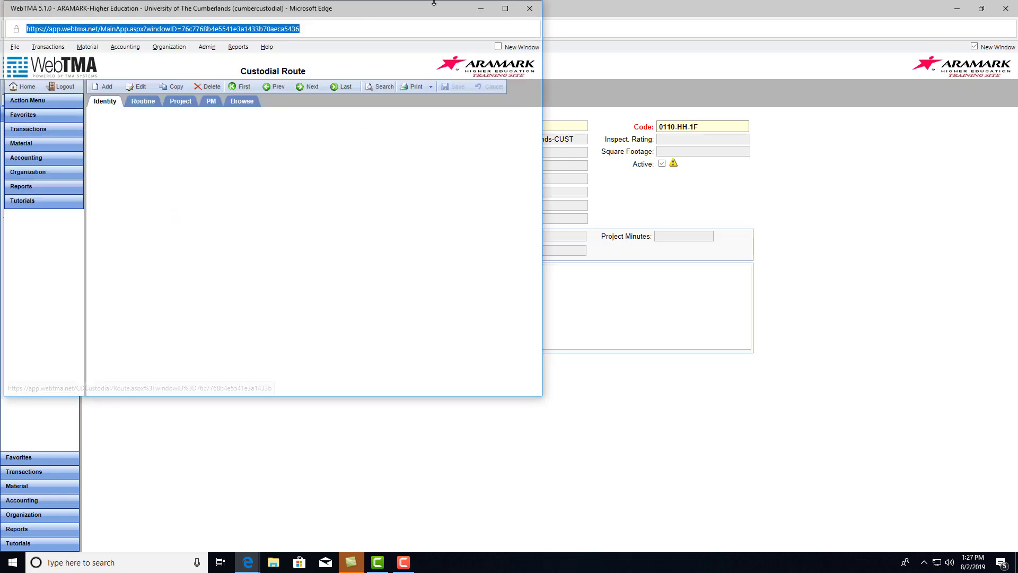
pyautogui.doubleClick(420, 8)
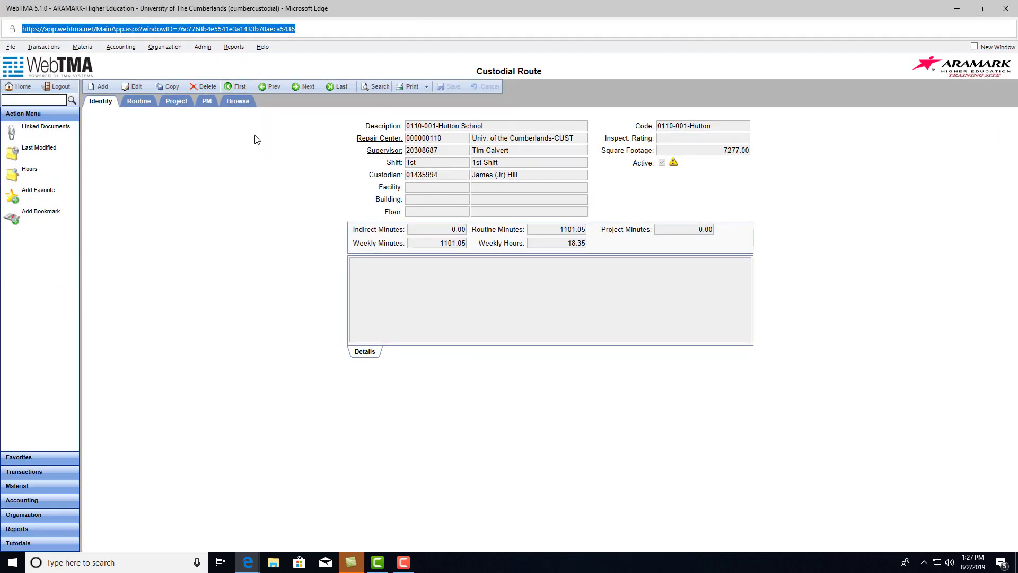
pyautogui.click(239, 103)
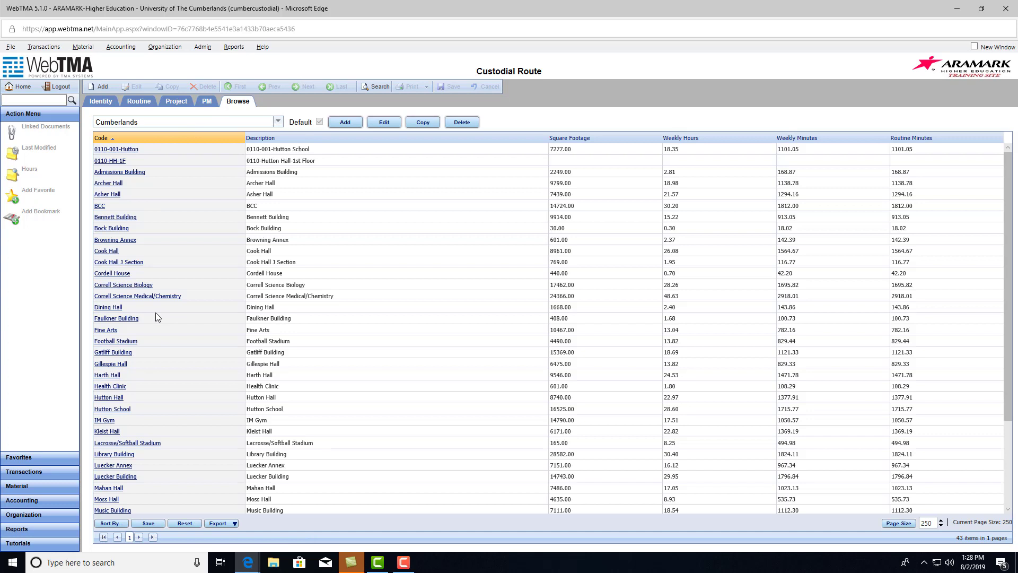
pyautogui.click(100, 101)
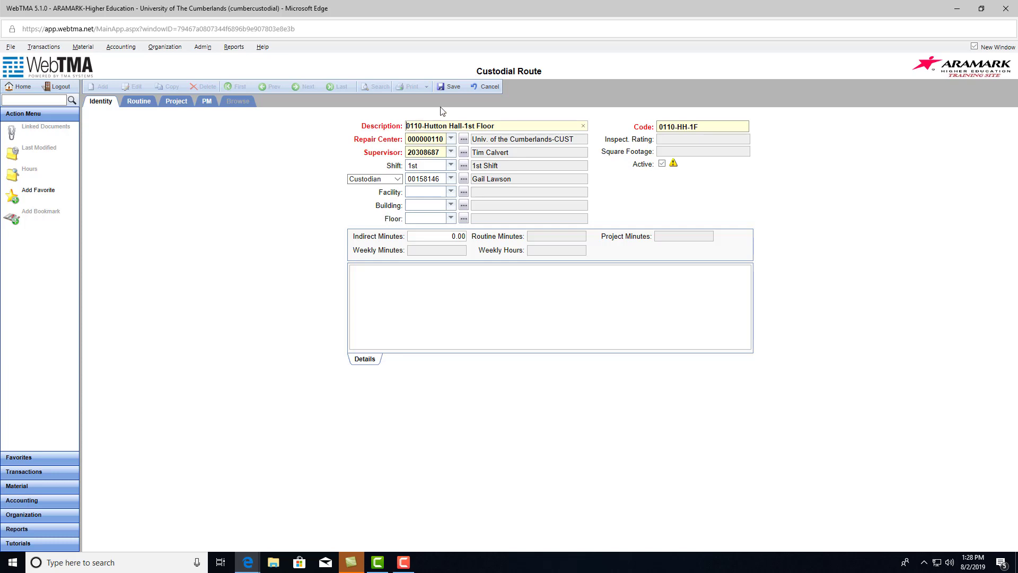
# Review the description, code, facility and building fields of the Hutton Hall 1st Floor route.
pyautogui.moveTo(424, 127); pyautogui.dragTo(504, 126)
pyautogui.click(502, 127)
pyautogui.moveTo(659, 126); pyautogui.dragTo(698, 126)
pyautogui.click(244, 160)
pyautogui.click(418, 192)
pyautogui.click(418, 203)
# Start adding areas to the route's routine and filter the available areas by the Hutton Hall-1554 building.
pyautogui.click(139, 101)
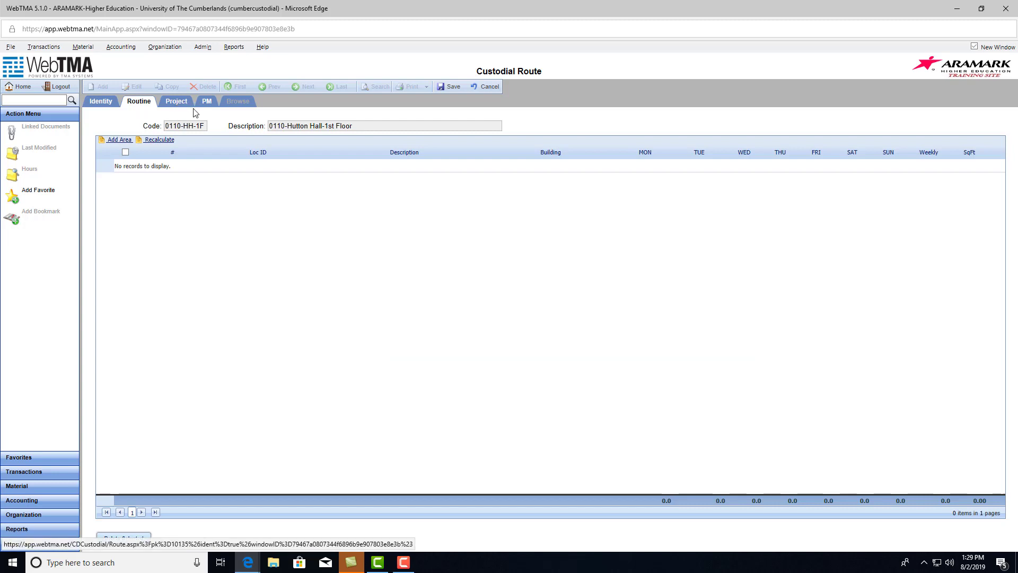
pyautogui.click(121, 141)
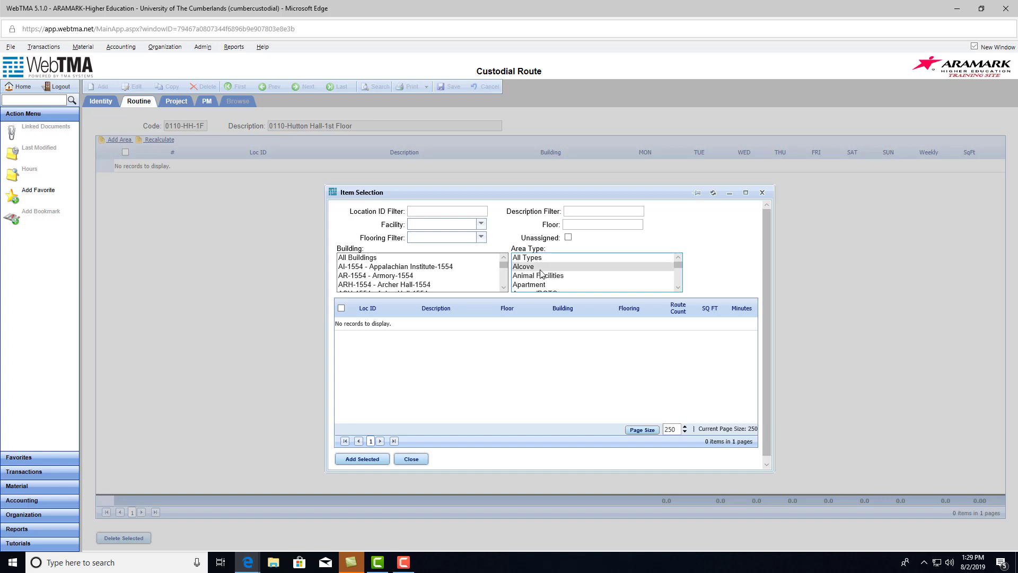
pyautogui.click(503, 288)
pyautogui.moveTo(503, 288); pyautogui.dragTo(503, 288)
pyautogui.click(450, 266)
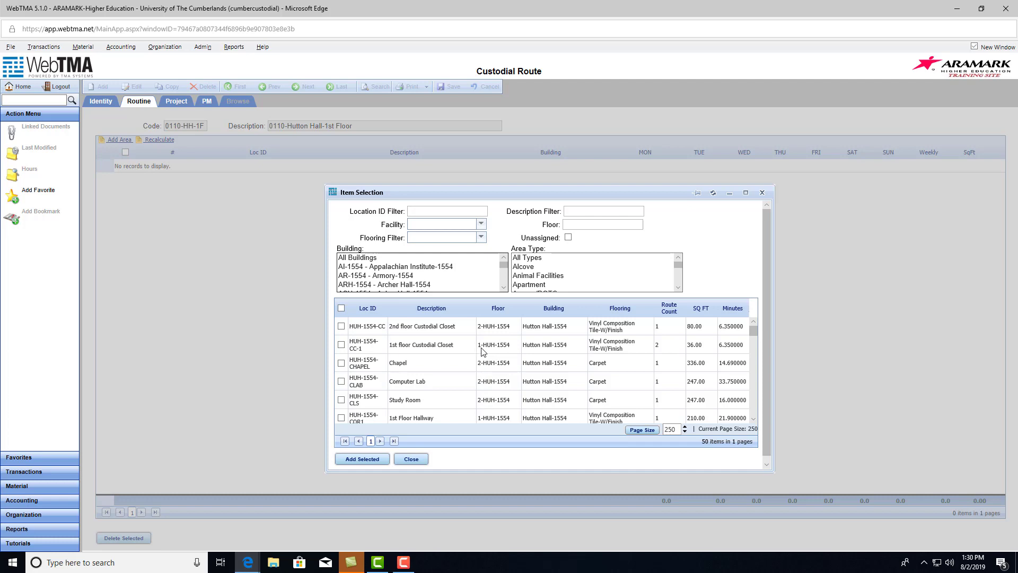
# Narrow the area list to floor 1-HUH, leaving the flooring filter blank.
pyautogui.click(586, 225)
pyautogui.write('1')
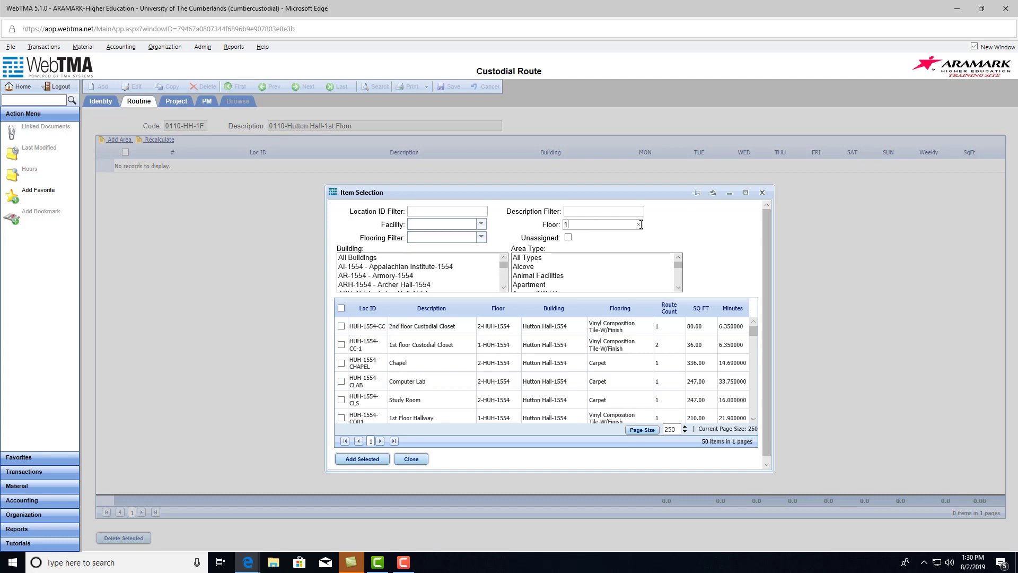
pyautogui.write('-HUH')
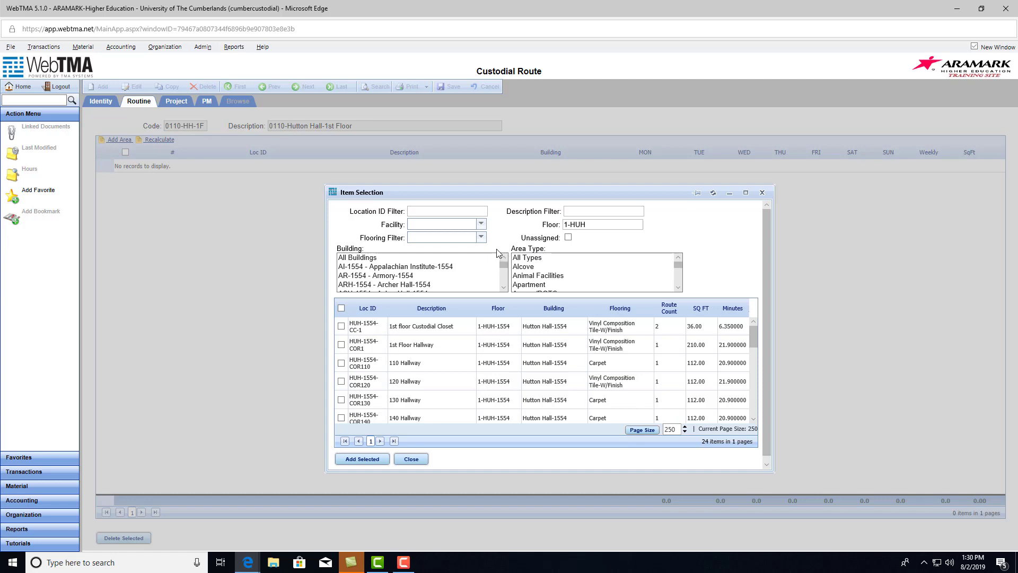
pyautogui.click(432, 238)
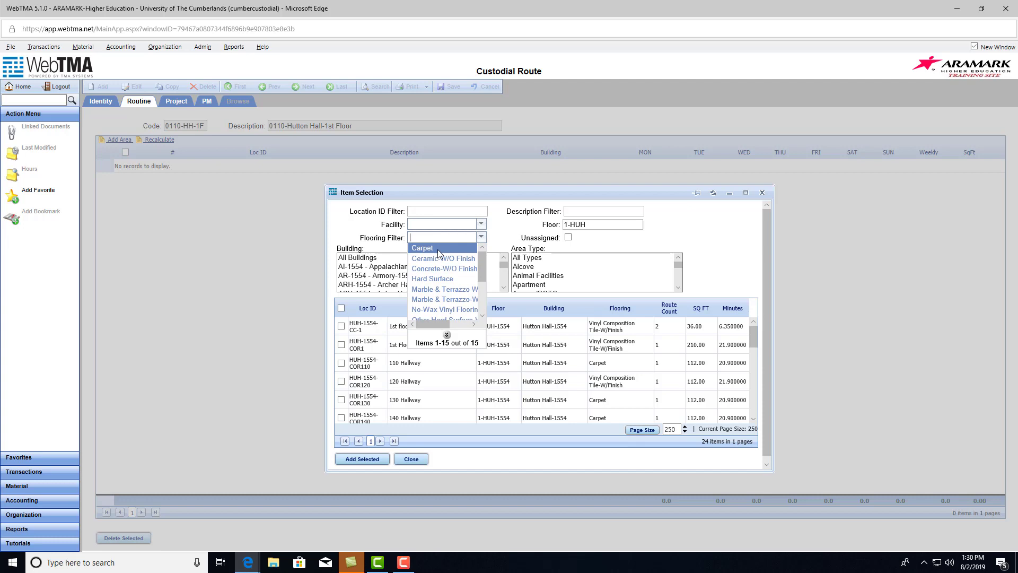
pyautogui.click(502, 234)
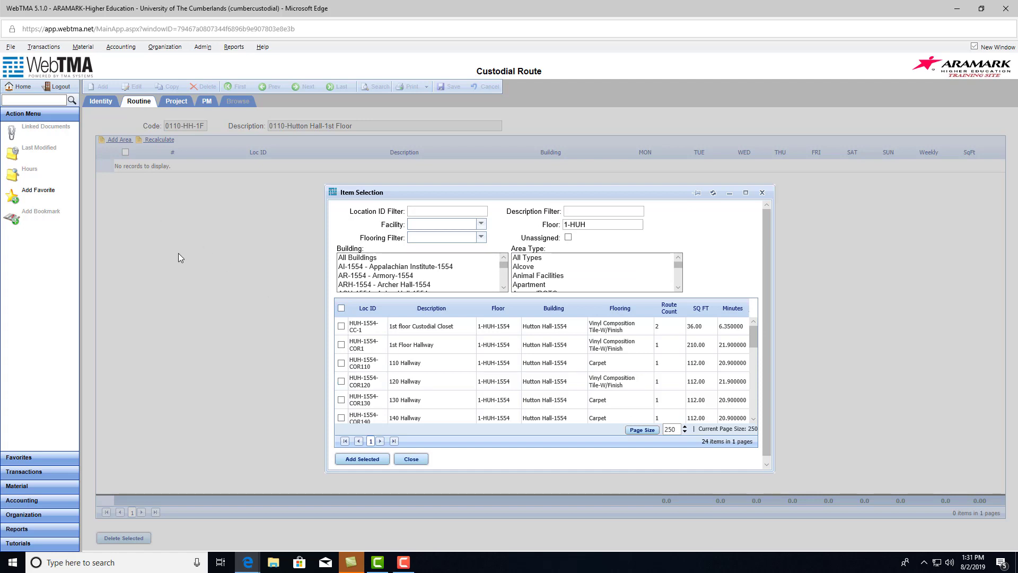
pyautogui.click(342, 326)
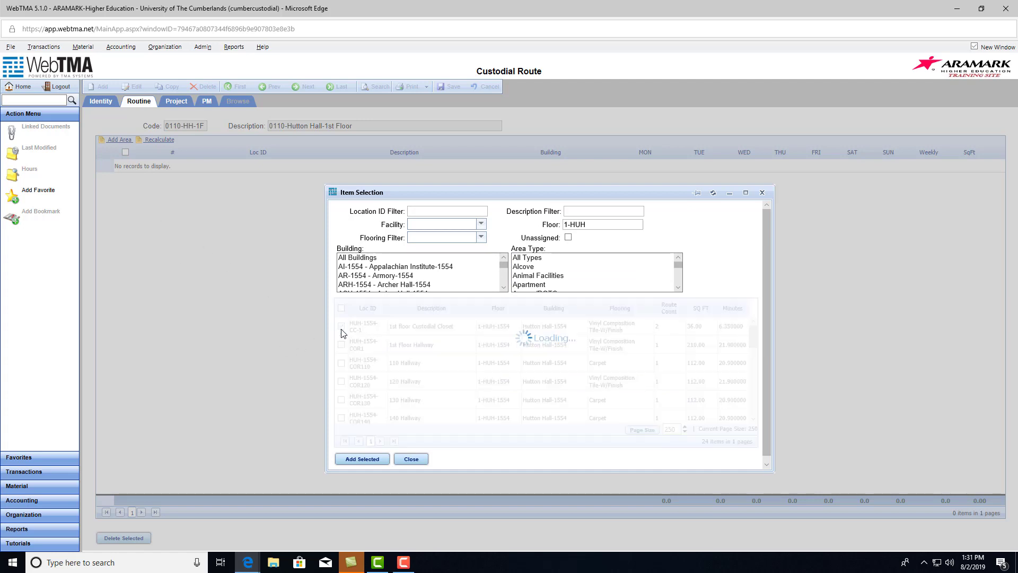
pyautogui.click(342, 345)
pyautogui.click(341, 363)
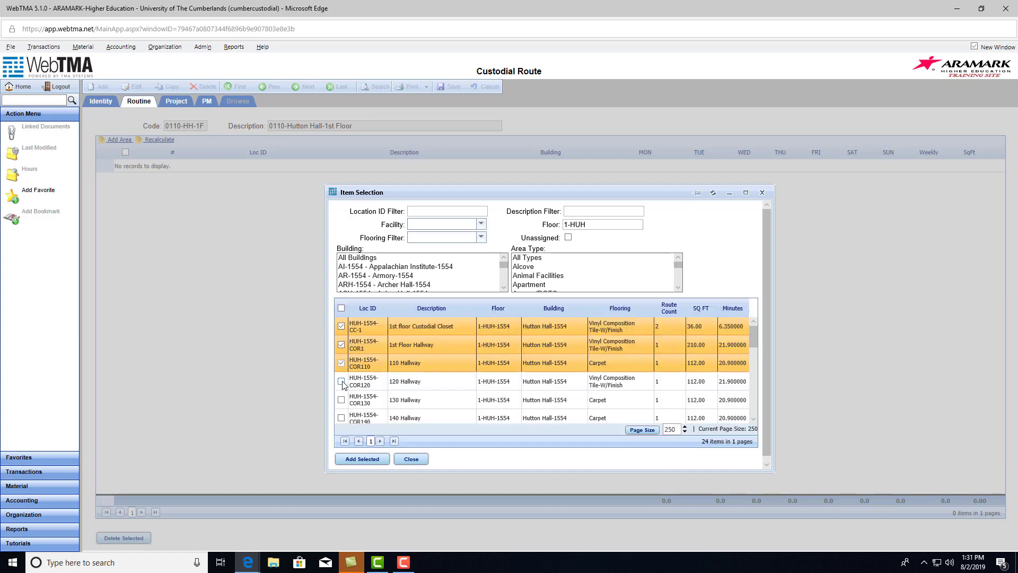
pyautogui.click(342, 381)
pyautogui.click(341, 398)
pyautogui.click(342, 398)
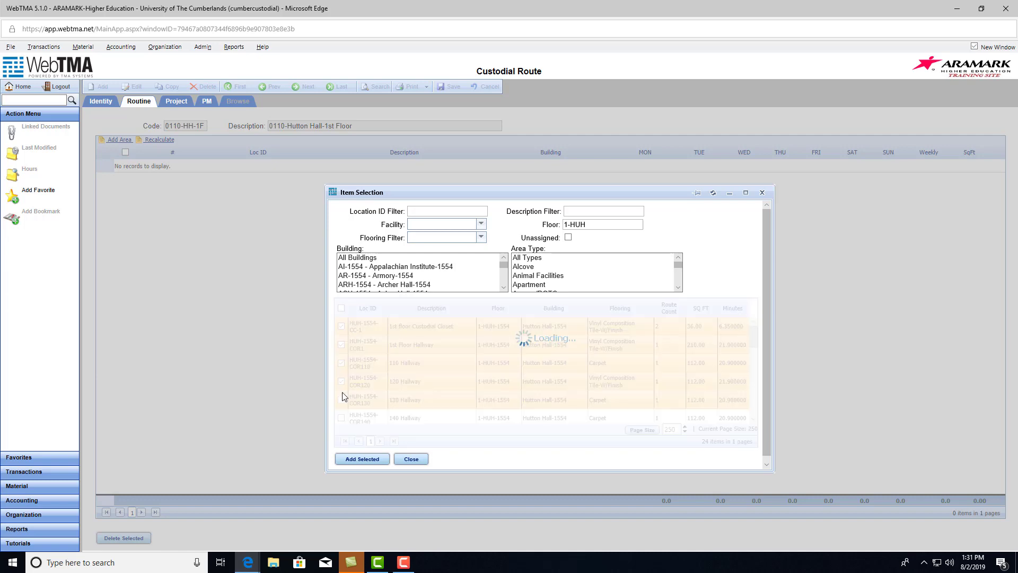
pyautogui.click(342, 380)
pyautogui.click(342, 363)
pyautogui.click(342, 345)
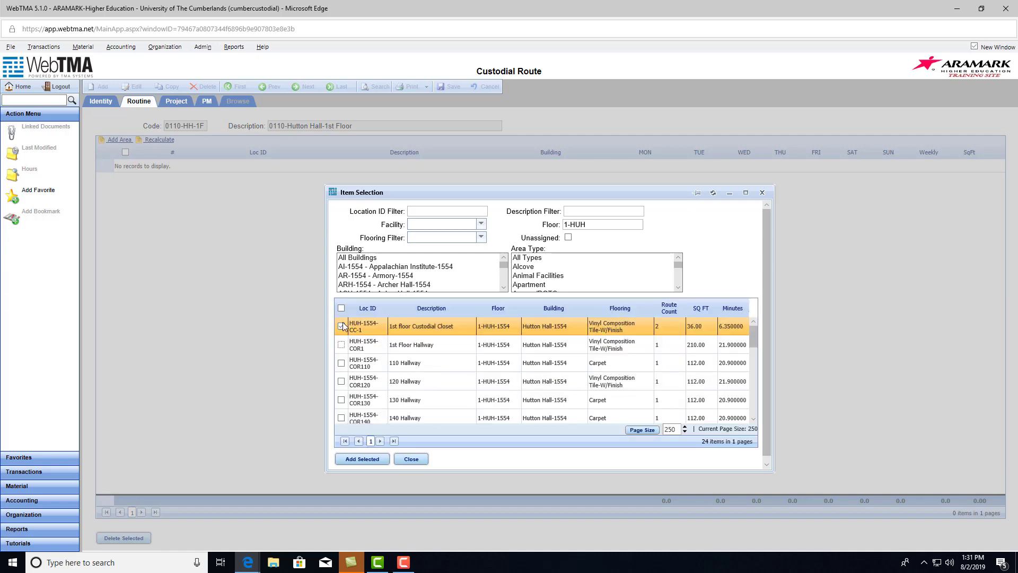
pyautogui.click(342, 326)
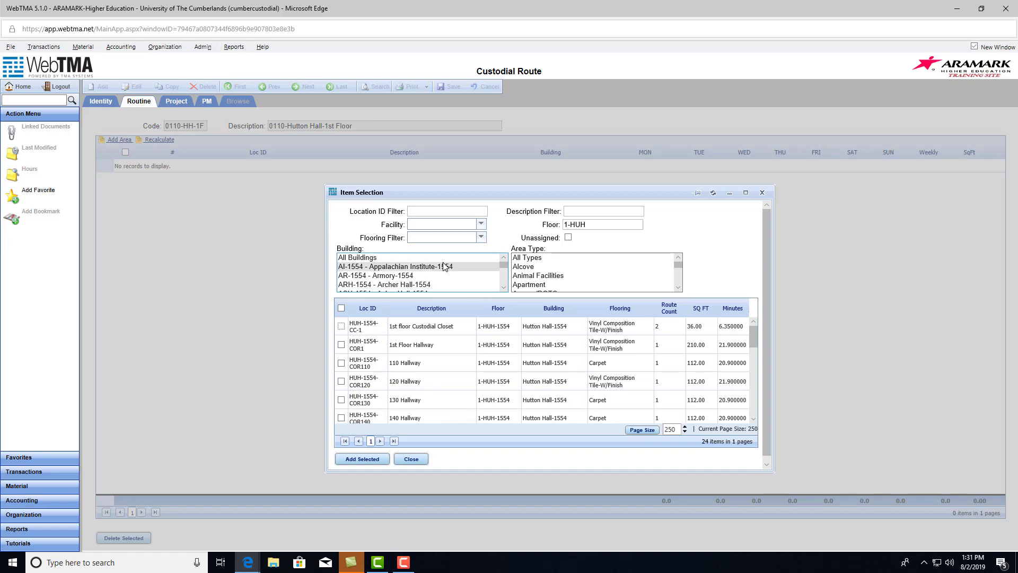
# Select all the filtered first-floor areas, add them to the route and close the item selection.
pyautogui.click(342, 308)
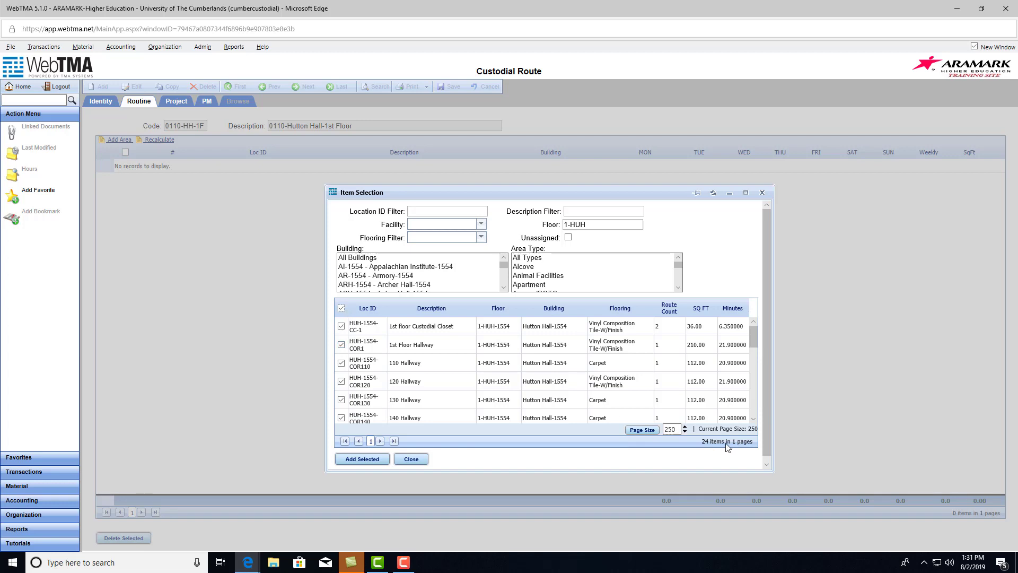
pyautogui.click(360, 459)
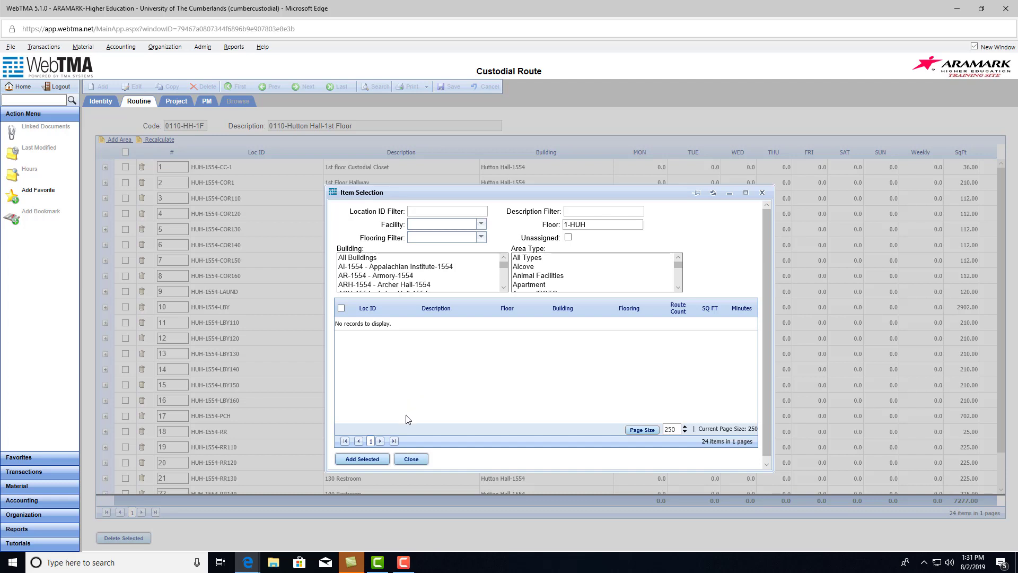
pyautogui.click(412, 459)
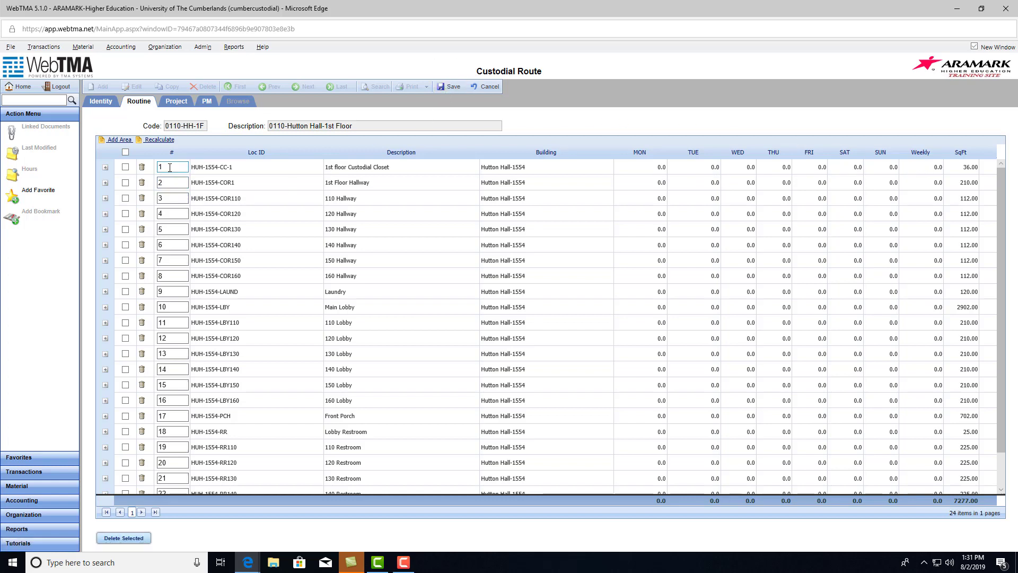
# Set the 140 Hallway's sequence number to 1 and save the route.
pyautogui.moveTo(171, 167); pyautogui.dragTo(150, 170)
pyautogui.doubleClick(172, 245)
pyautogui.write('1')
pyautogui.click(178, 184)
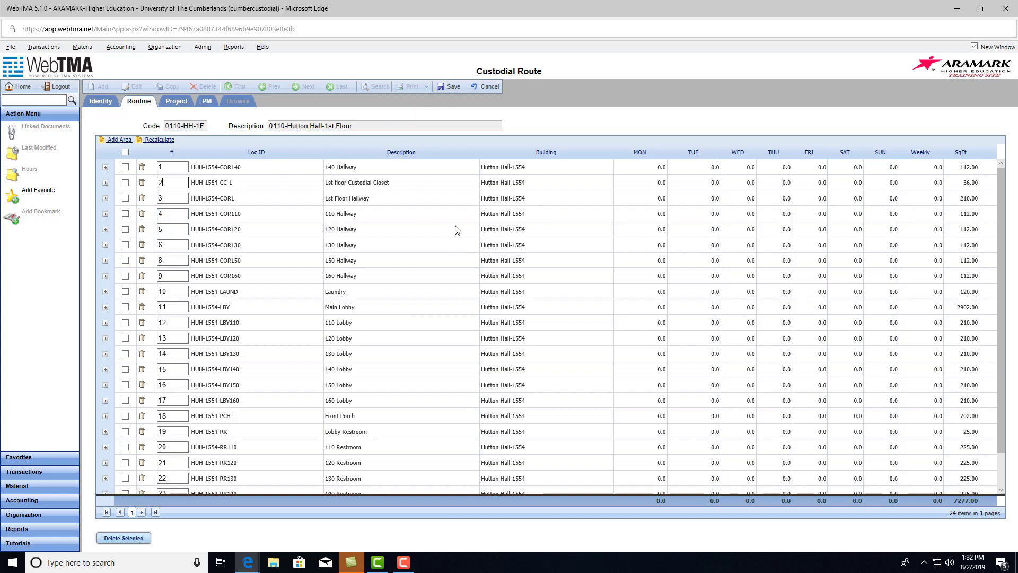
pyautogui.click(448, 86)
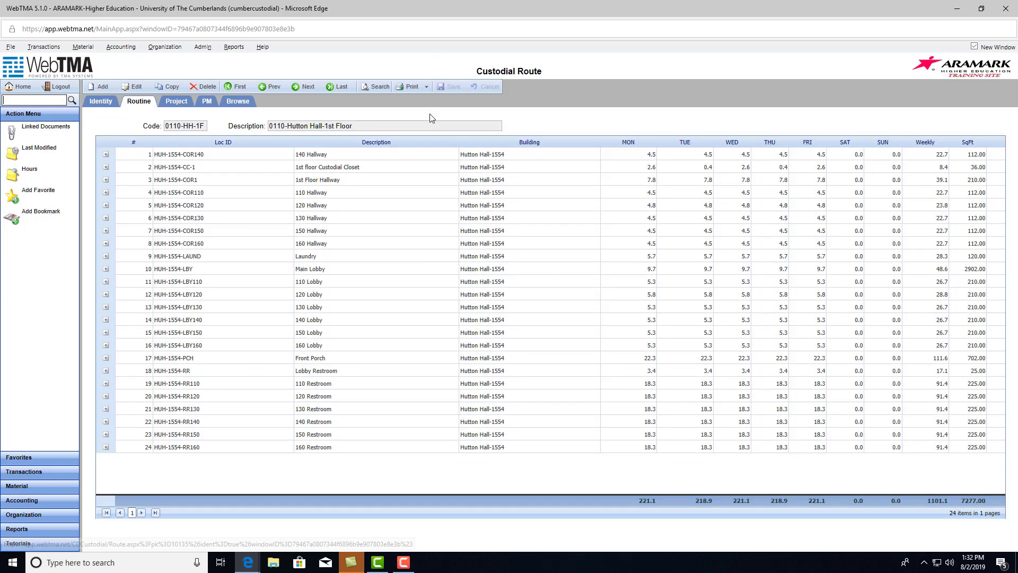
# Examine the saved route's weekly minutes, weekly hours, routine minutes and square footage in its identity details.
pyautogui.click(103, 105)
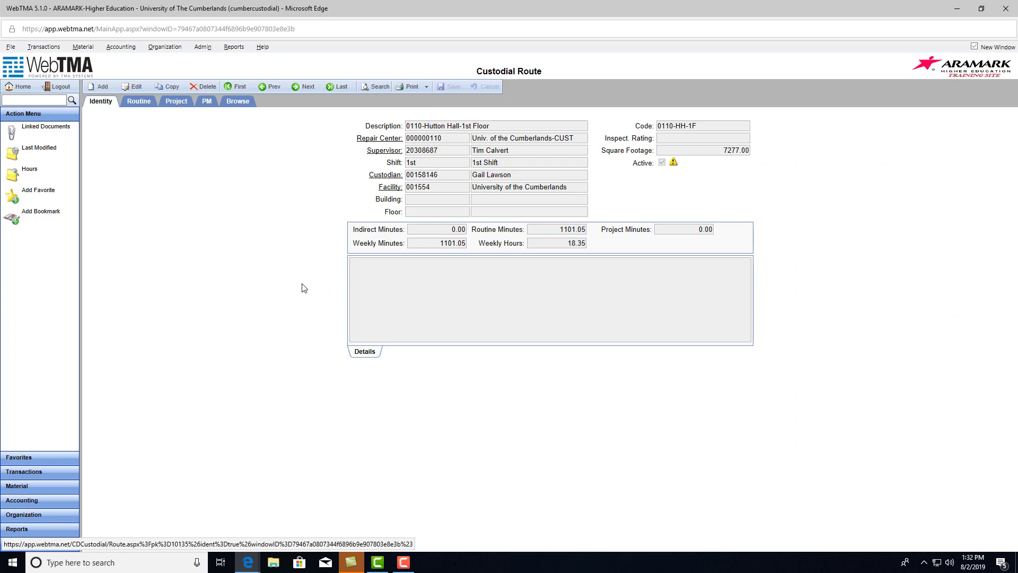
pyautogui.doubleClick(438, 247)
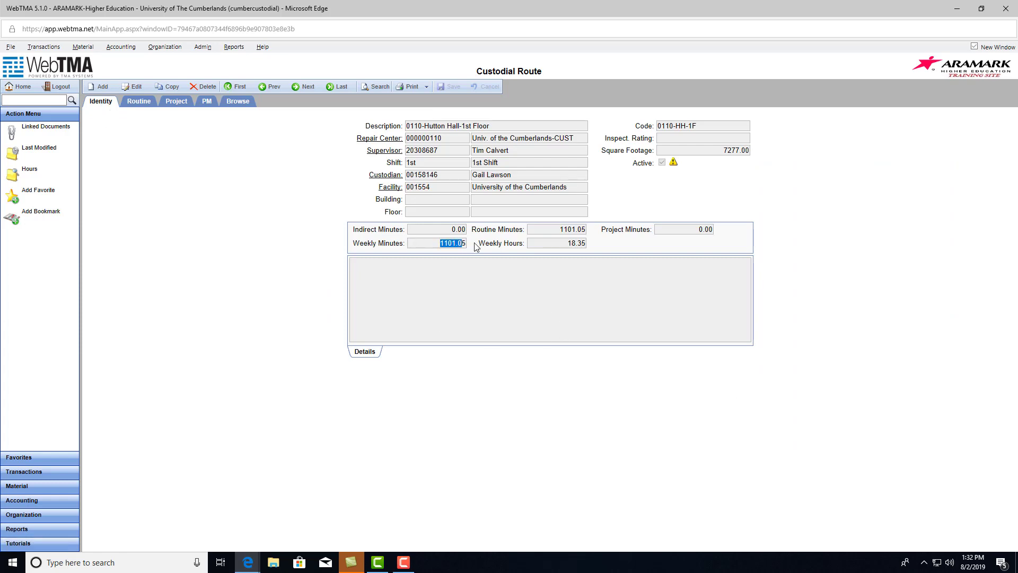
pyautogui.doubleClick(541, 247)
pyautogui.doubleClick(575, 229)
pyautogui.moveTo(581, 243)
pyautogui.mouseDown()
pyautogui.moveTo(551, 243)
pyautogui.moveTo(597, 247)
pyautogui.mouseUp()
pyautogui.moveTo(423, 245); pyautogui.dragTo(484, 248)
pyautogui.moveTo(547, 231); pyautogui.dragTo(606, 233)
pyautogui.moveTo(684, 153); pyautogui.dragTo(774, 154)
pyautogui.click(559, 246)
pyautogui.moveTo(424, 248); pyautogui.dragTo(497, 243)
# Open the route's routine area list for editing.
pyautogui.click(139, 102)
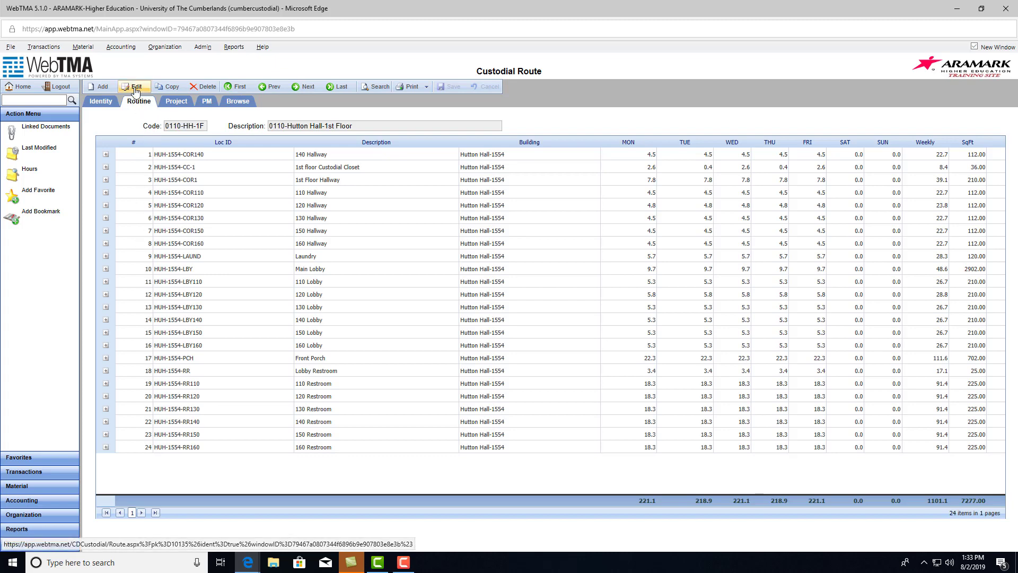
pyautogui.click(135, 90)
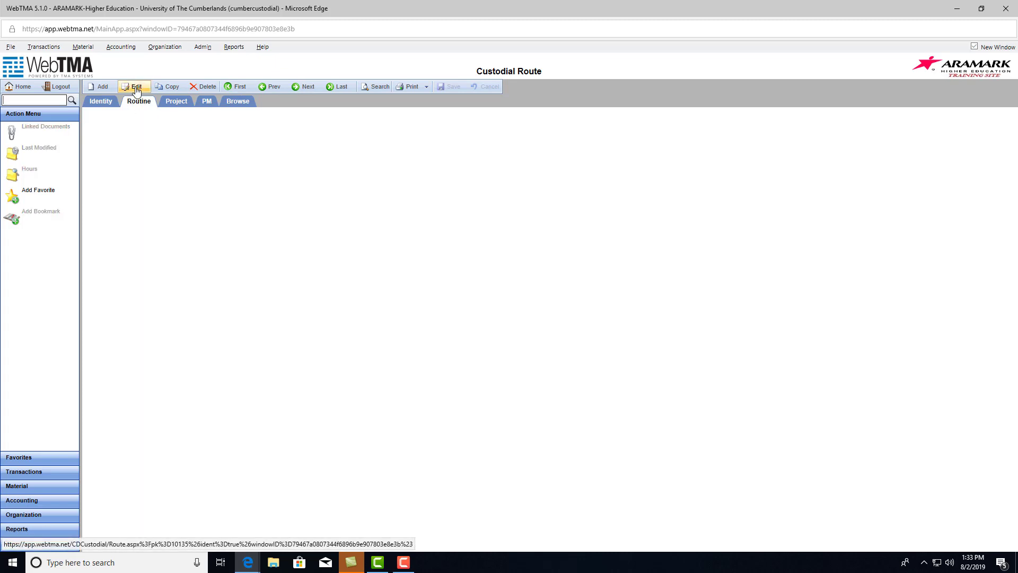
pyautogui.scroll(-1, 157, 376)
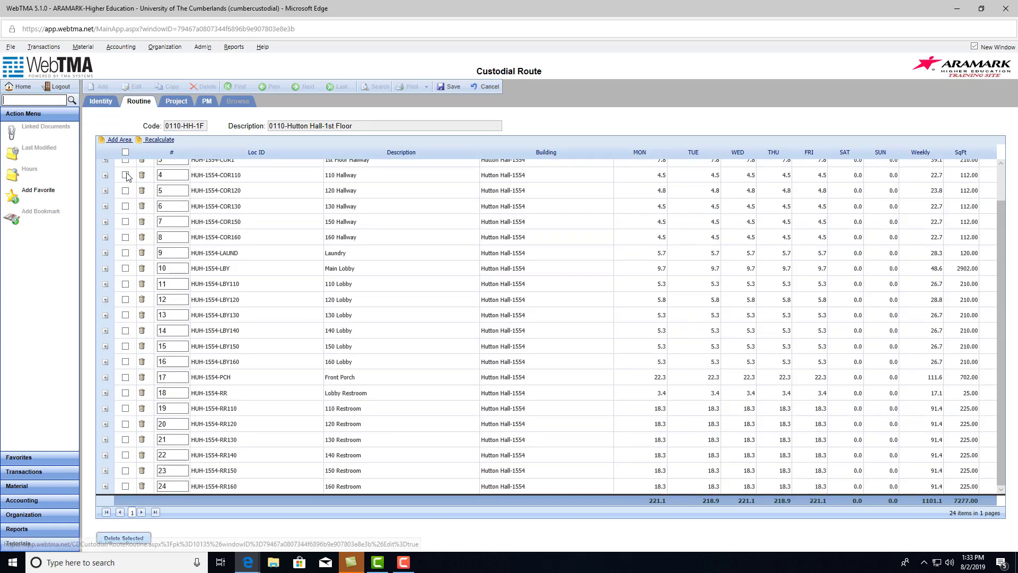
pyautogui.click(126, 485)
pyautogui.click(126, 470)
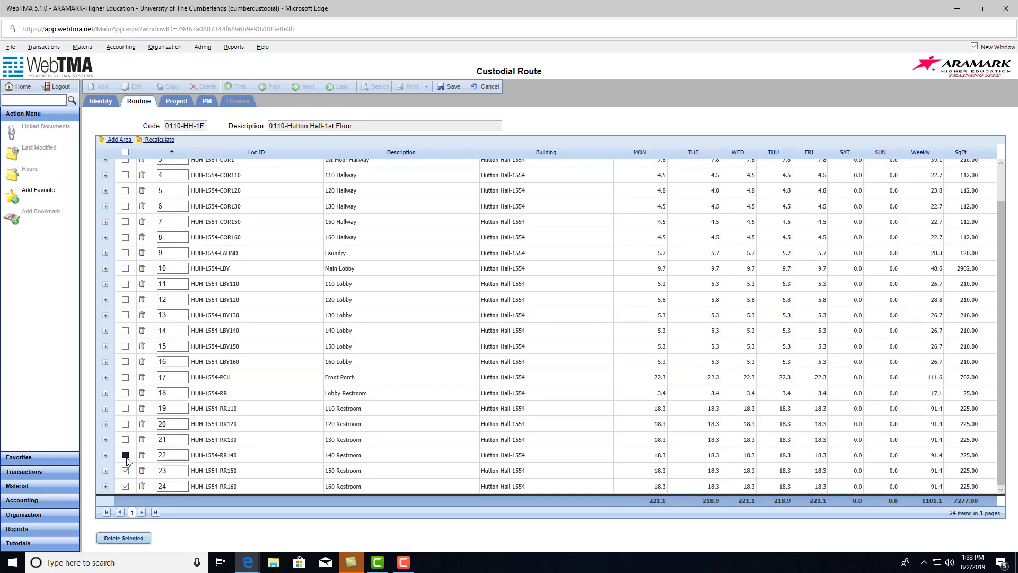
pyautogui.click(125, 455)
pyautogui.click(126, 440)
pyautogui.click(125, 424)
pyautogui.click(126, 409)
pyautogui.click(126, 471)
pyautogui.click(126, 455)
pyautogui.click(126, 439)
pyautogui.click(126, 423)
pyautogui.click(126, 408)
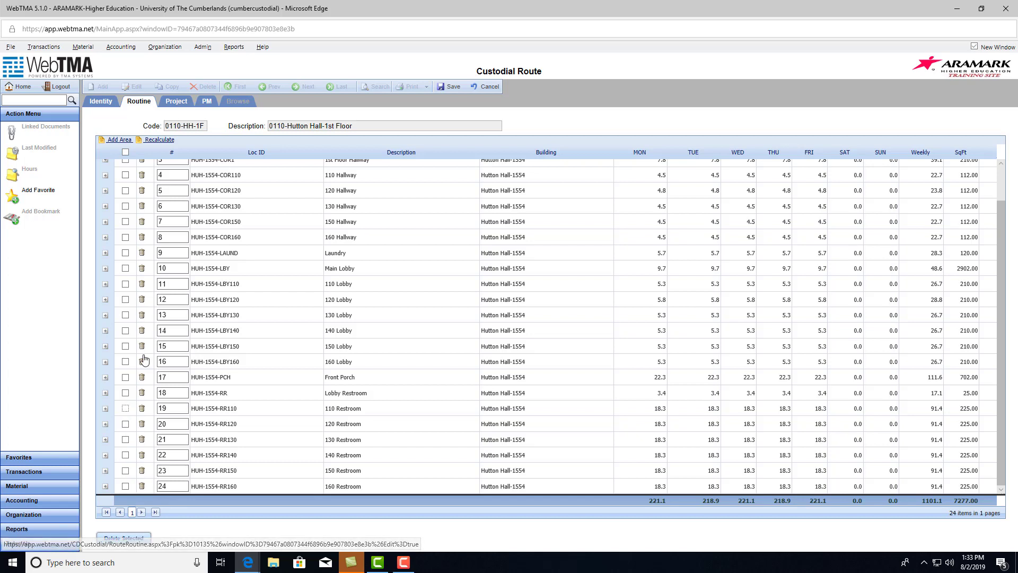
# Delete the 160 Restroom and 130 Restroom areas from the route and save it.
pyautogui.click(142, 487)
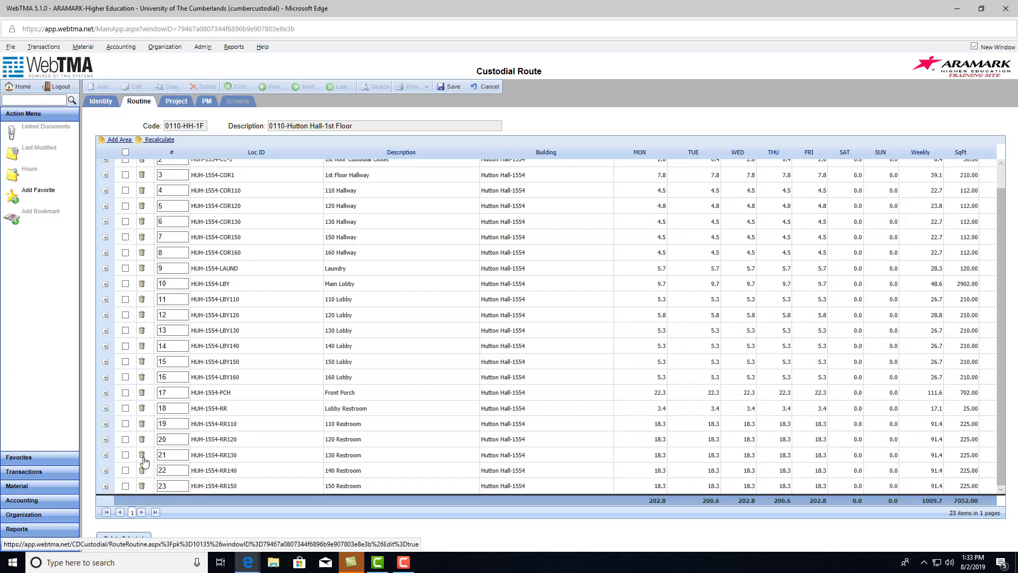
pyautogui.click(142, 456)
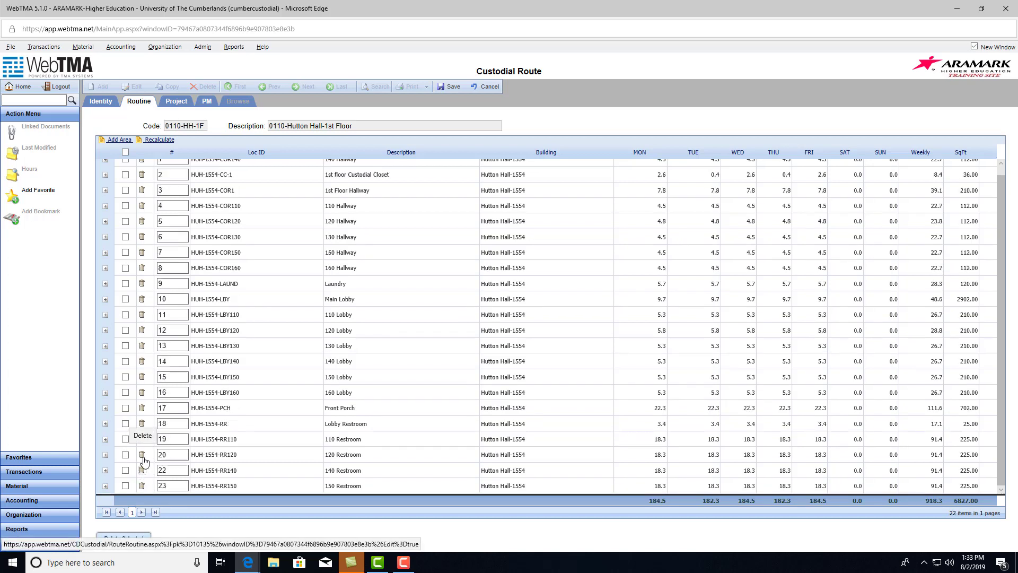
pyautogui.click(453, 87)
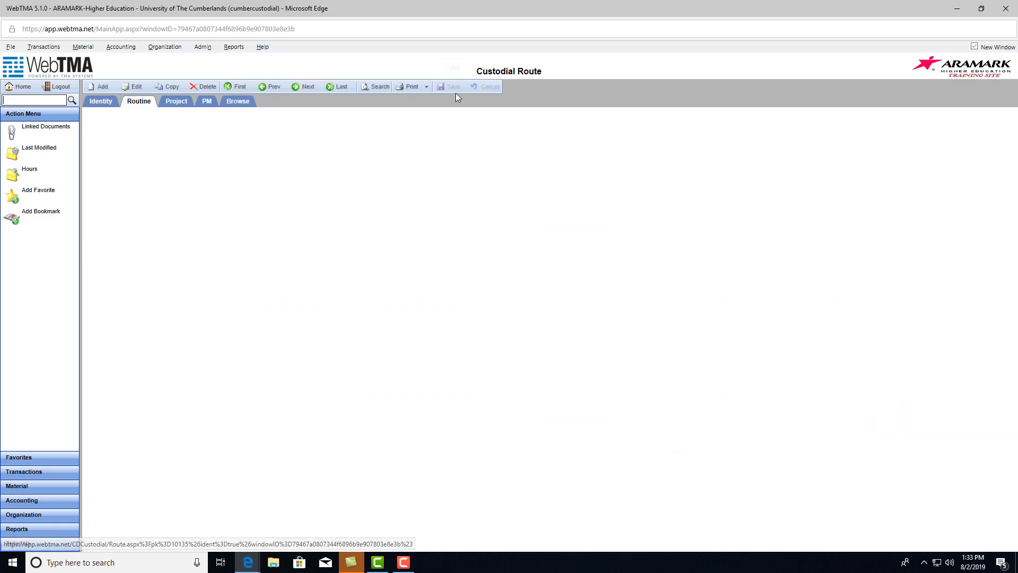